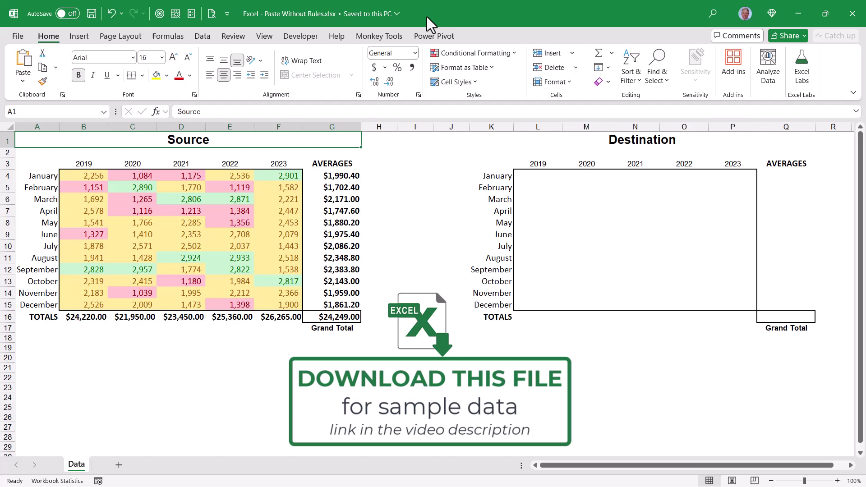
Inspect the Source's D9 value, its conditional formatting rules, and the E16 and G7 formulas
left_click(188, 231)
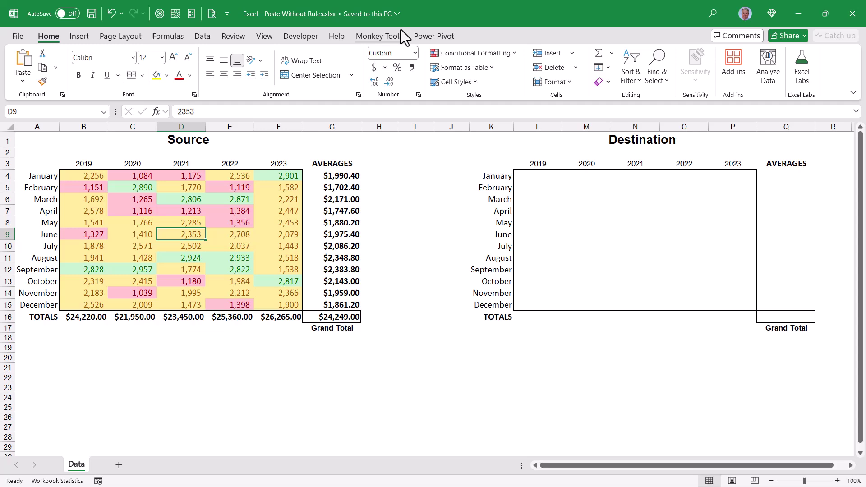
left_click(444, 53)
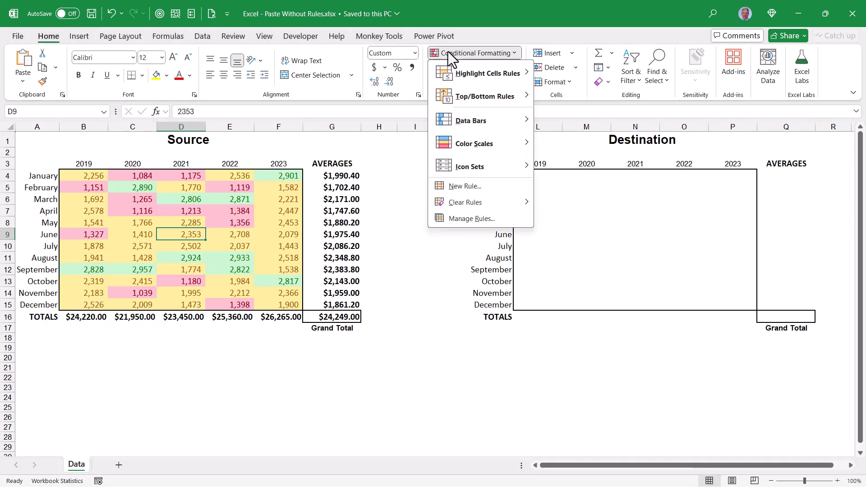
left_click(455, 220)
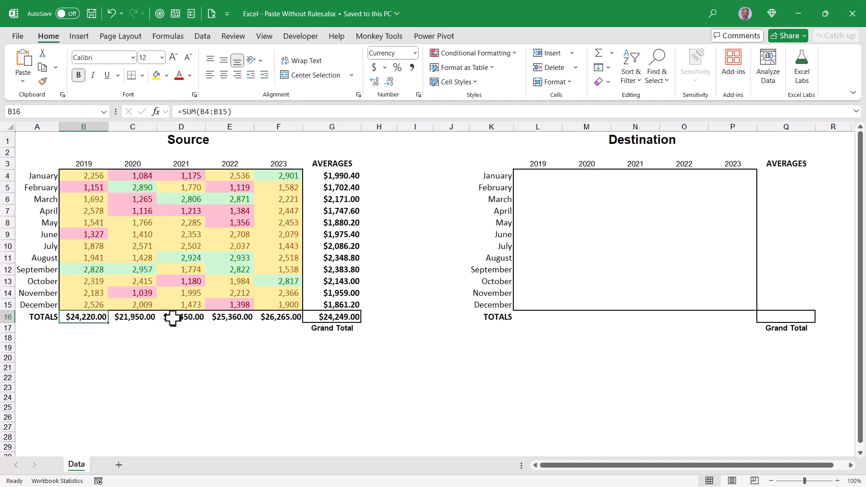
left_click(174, 317)
left_click(232, 317)
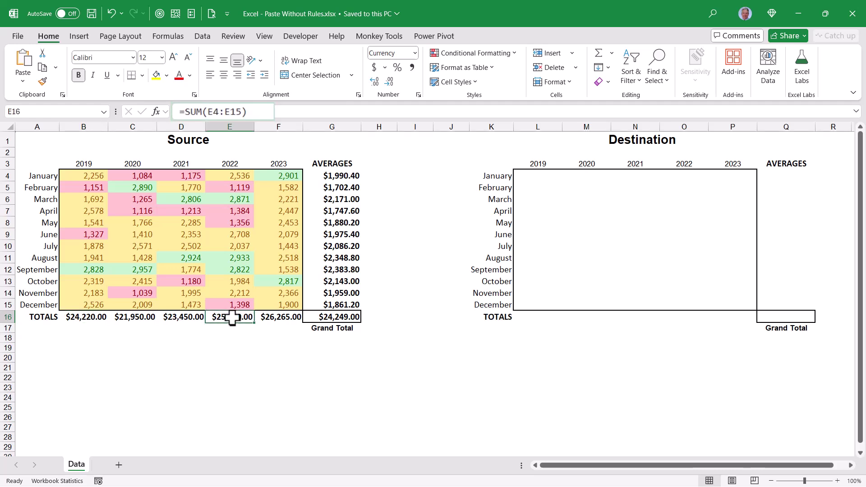
left_click(331, 210)
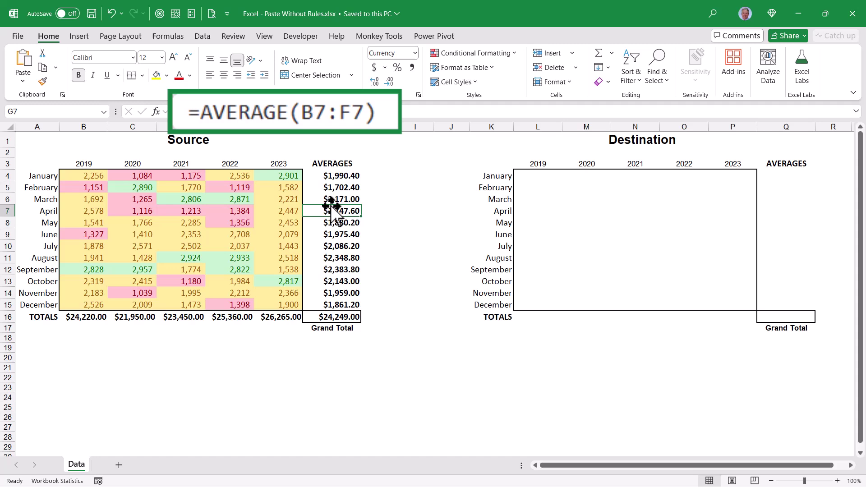
Copy the Source table B4:G16 and paste it into the Destination at L4
left_click_drag(72, 176, 333, 318)
key("ctrl+c")
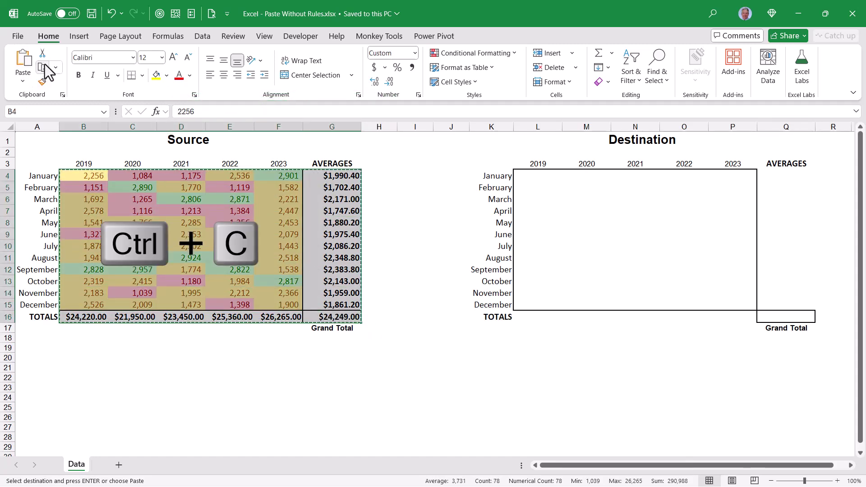
left_click(528, 176)
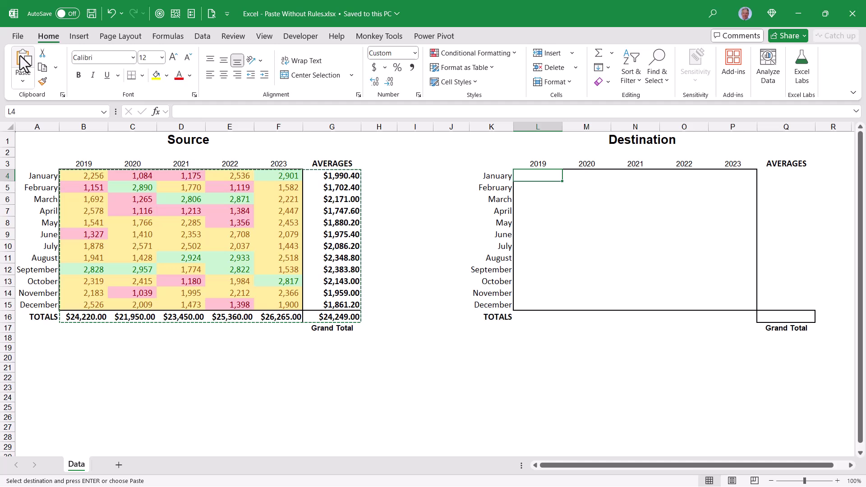
key("ctrl+v")
Check the pasted colour rules and the formulas in M16, N16, O16 and Q11
left_click(546, 244)
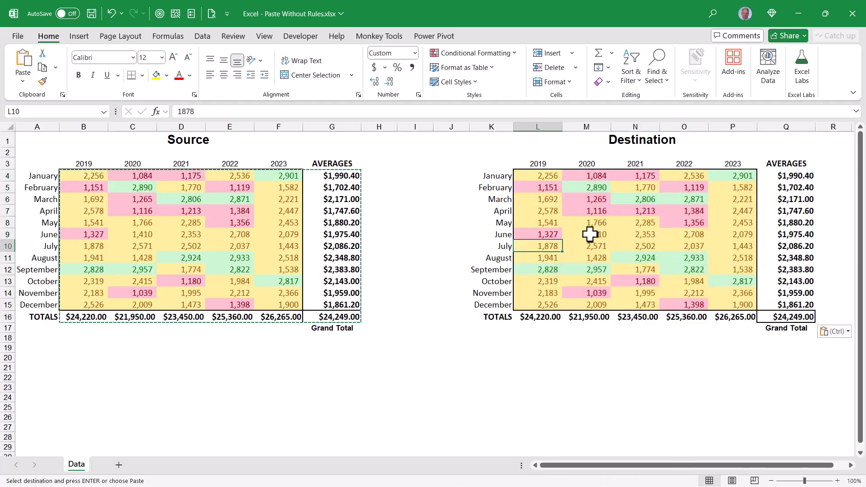
left_click(489, 53)
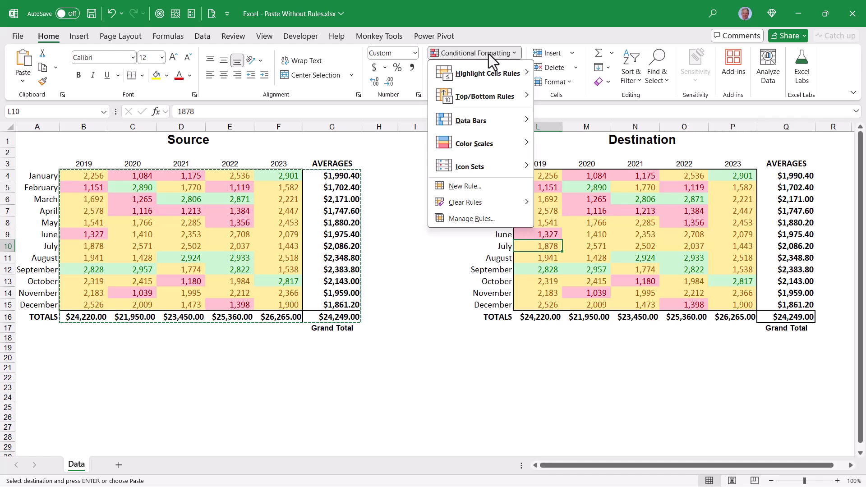
left_click(483, 223)
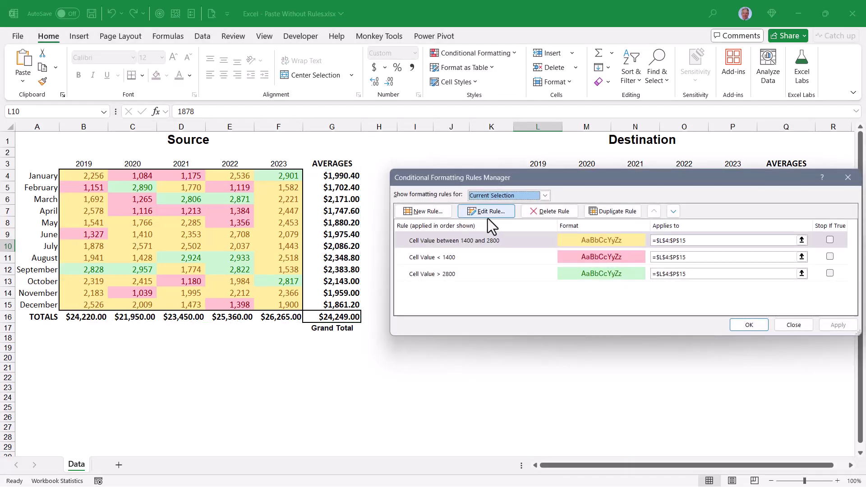
left_click(748, 324)
left_click(606, 317)
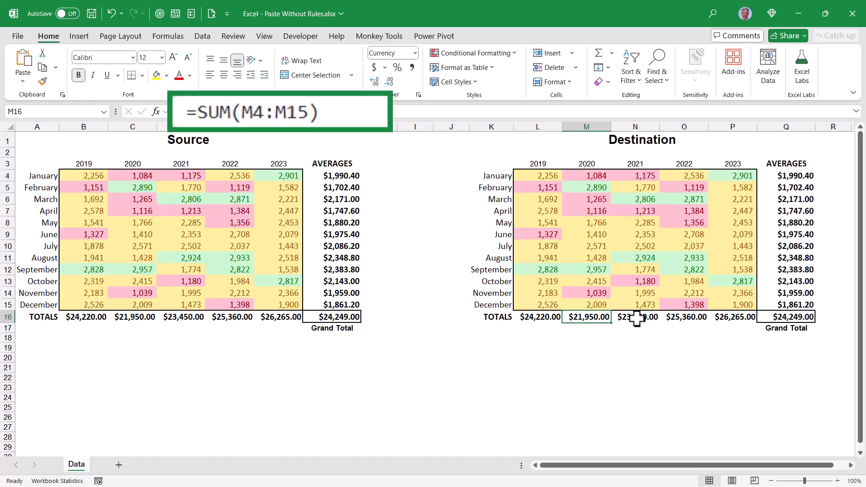
left_click(635, 318)
left_click(682, 316)
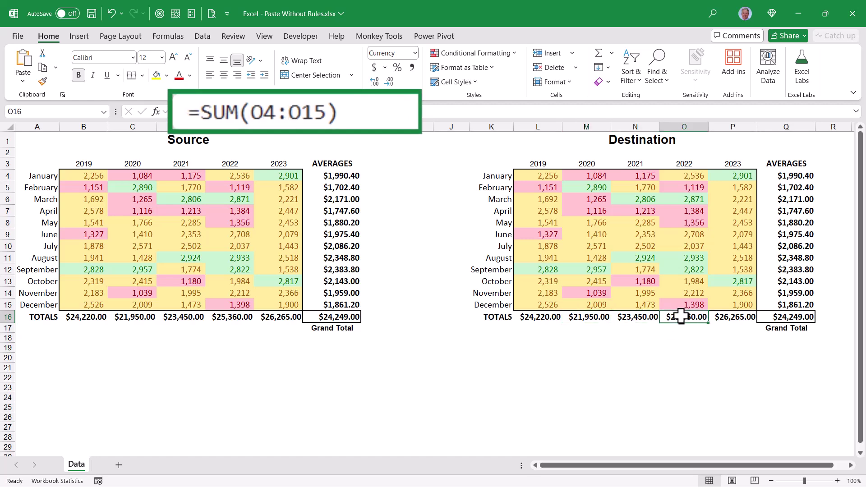
left_click(792, 259)
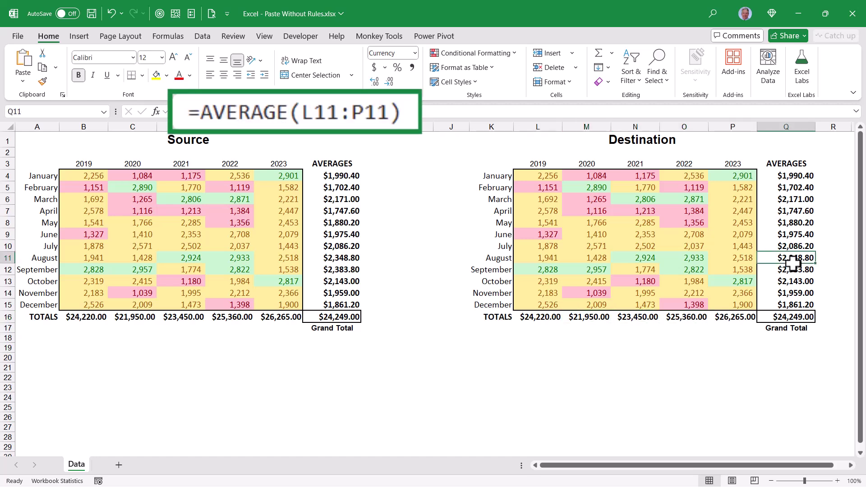
Undo the paste to empty the Destination, then copy Source range B4:G16 again
left_click(113, 15)
left_click(93, 177)
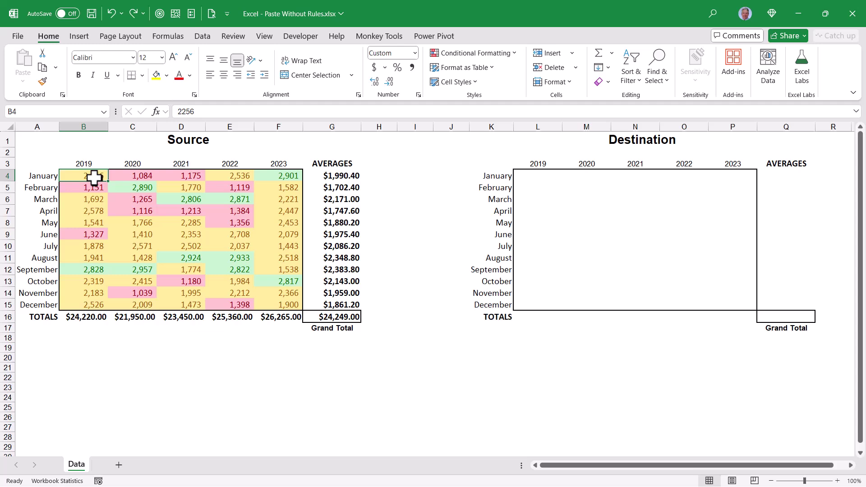
left_click_drag(92, 175, 324, 315)
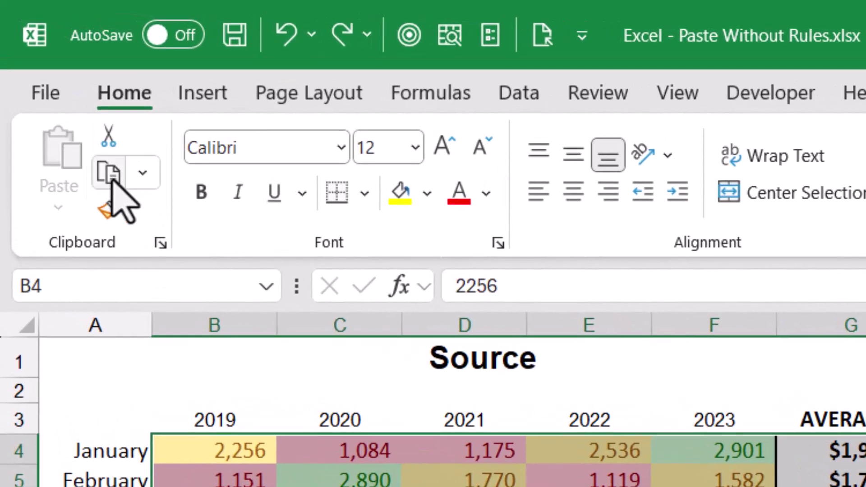
left_click(77, 121)
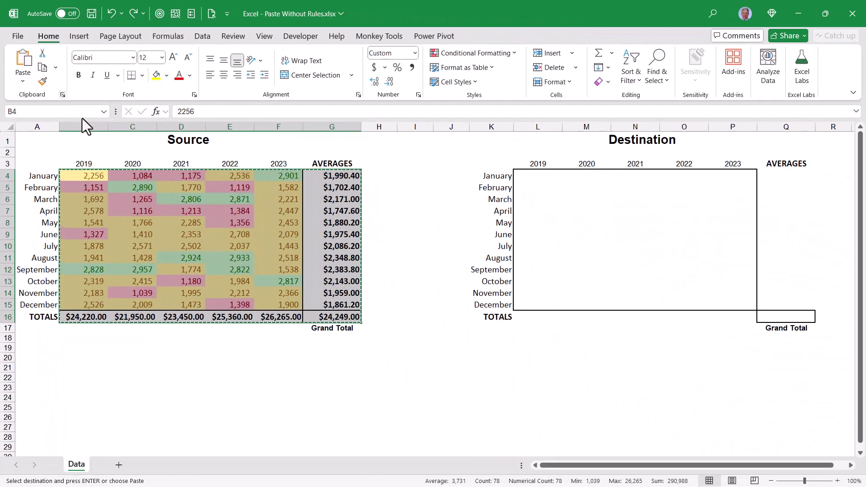
Show the Office Clipboard pane with the copied Source item and select L4 as the paste target
left_click(161, 243)
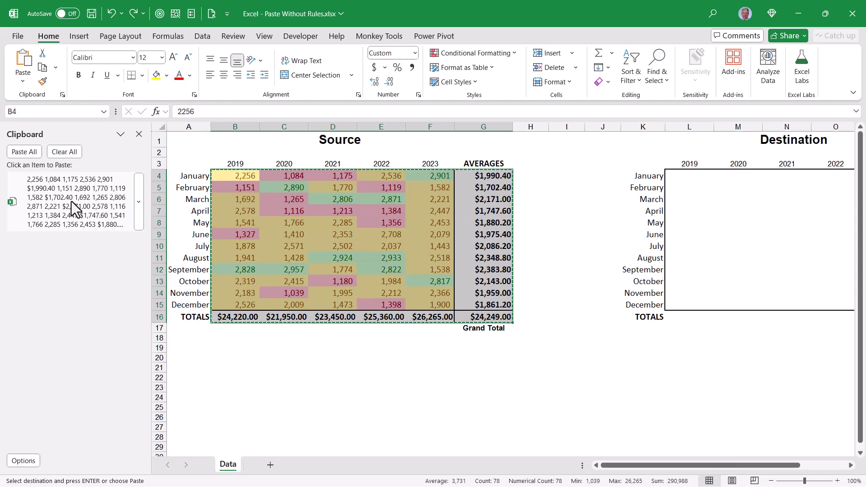
left_click_drag(662, 465, 726, 466)
left_click(536, 176)
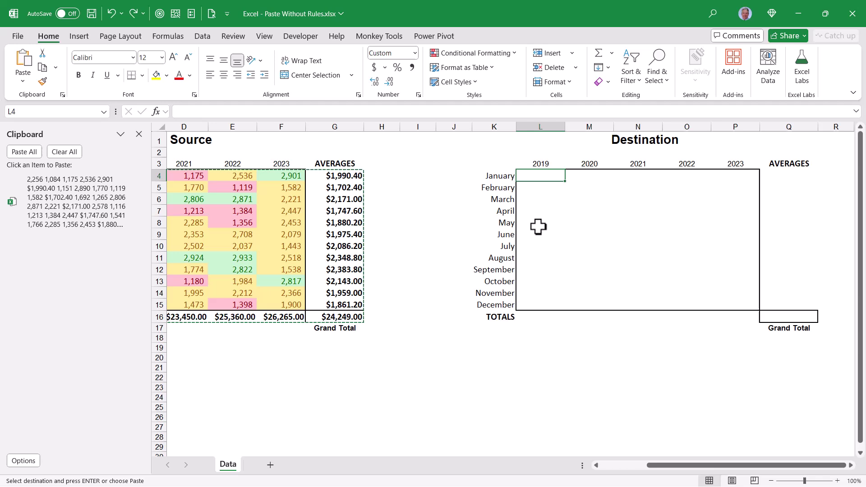
left_click(69, 191)
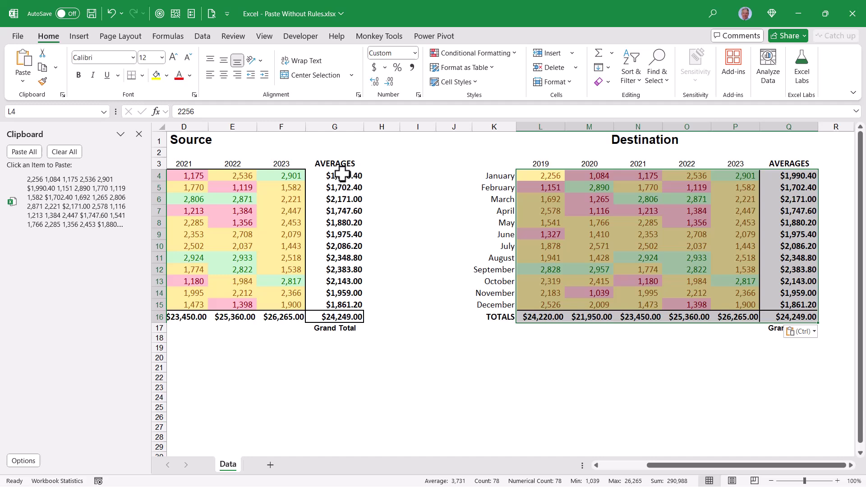
left_click(555, 179)
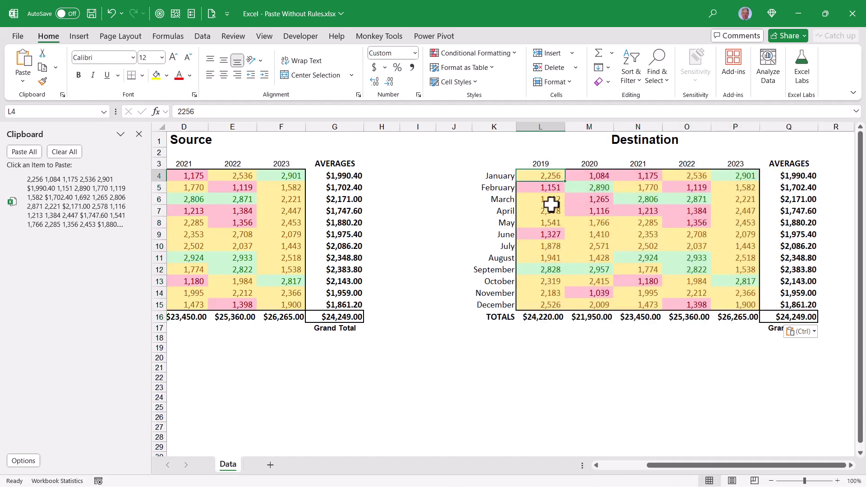
left_click(624, 234)
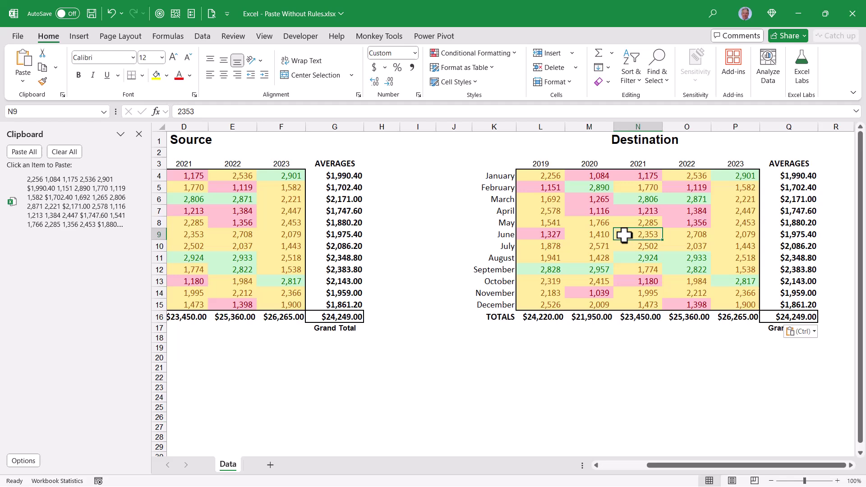
left_click(501, 52)
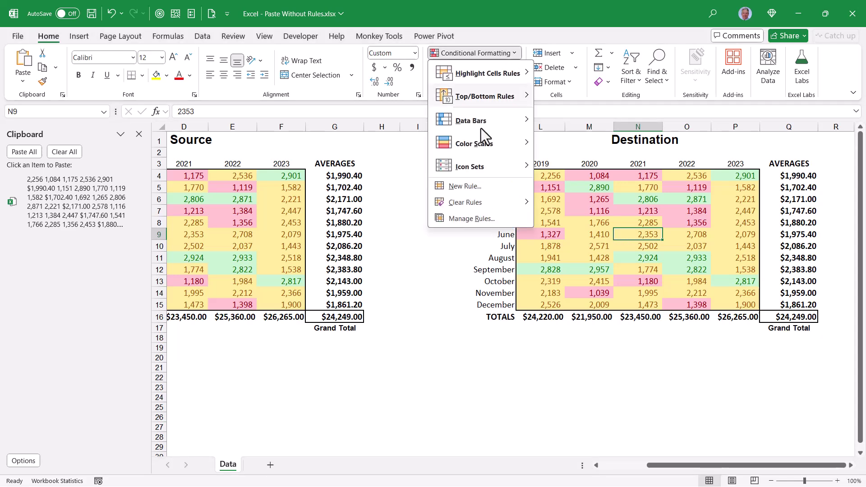
left_click(471, 217)
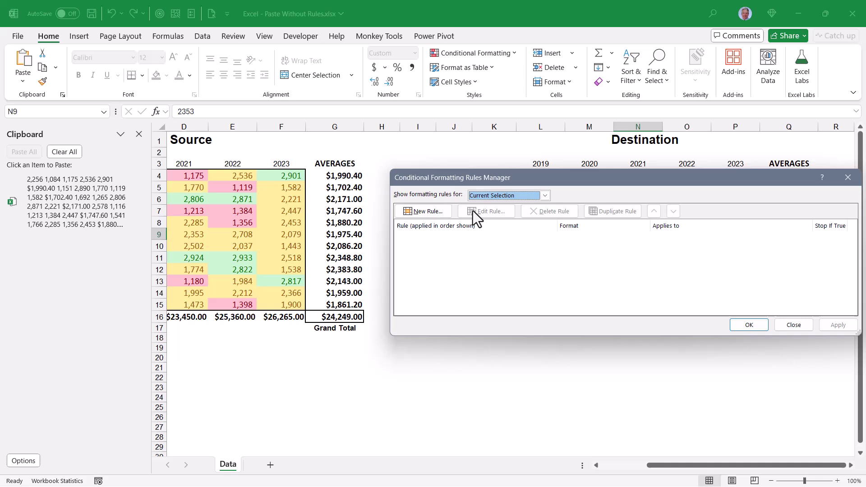
left_click(787, 325)
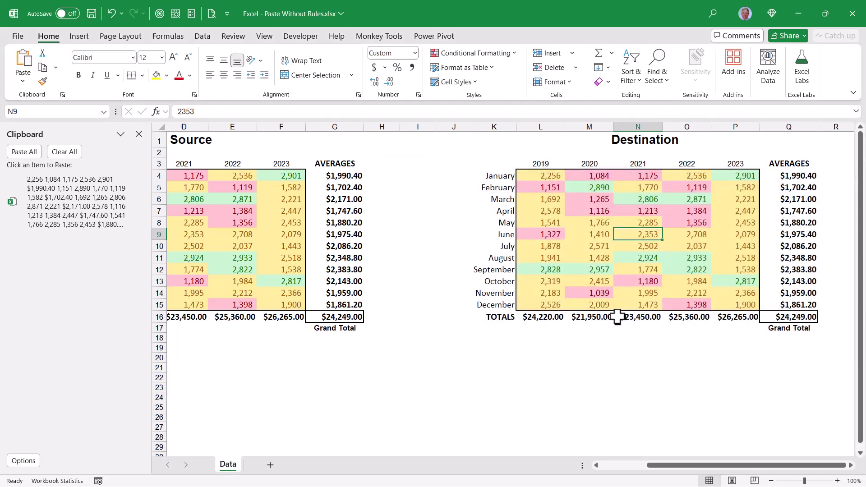
left_click(594, 316)
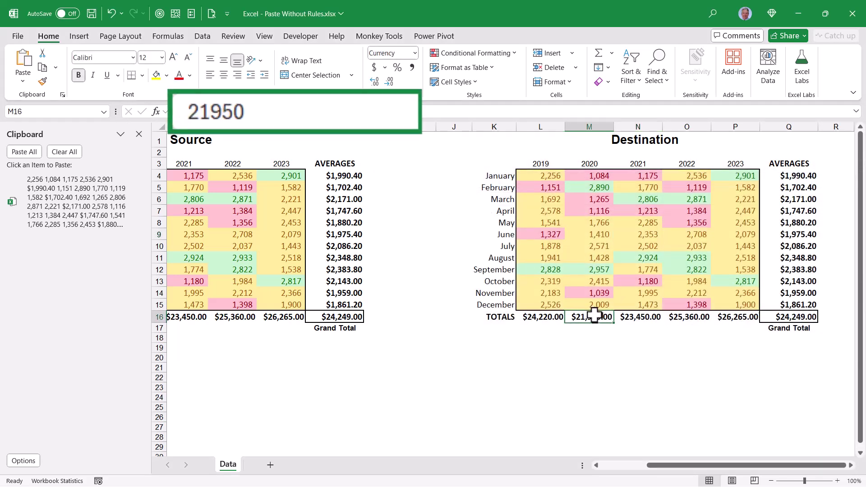
left_click(787, 210)
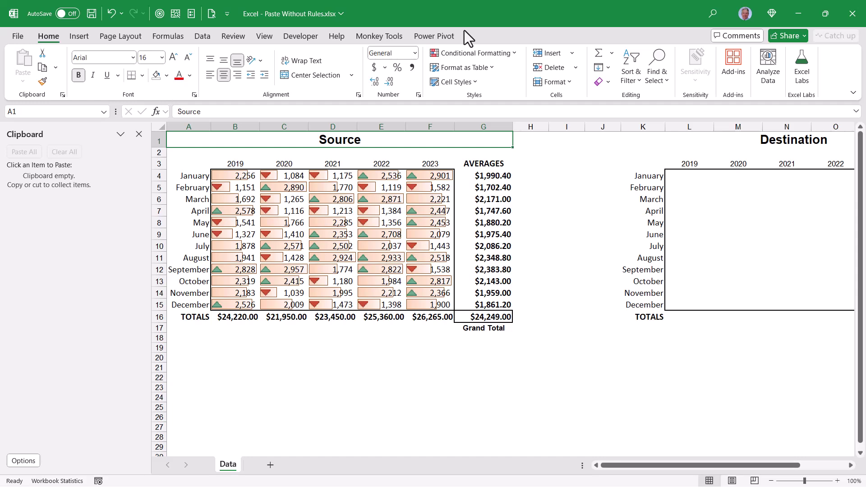
Copy the data-bar Source range and paste it at L4 from the Clipboard pane as plain numbers
left_click_drag(228, 175, 498, 318)
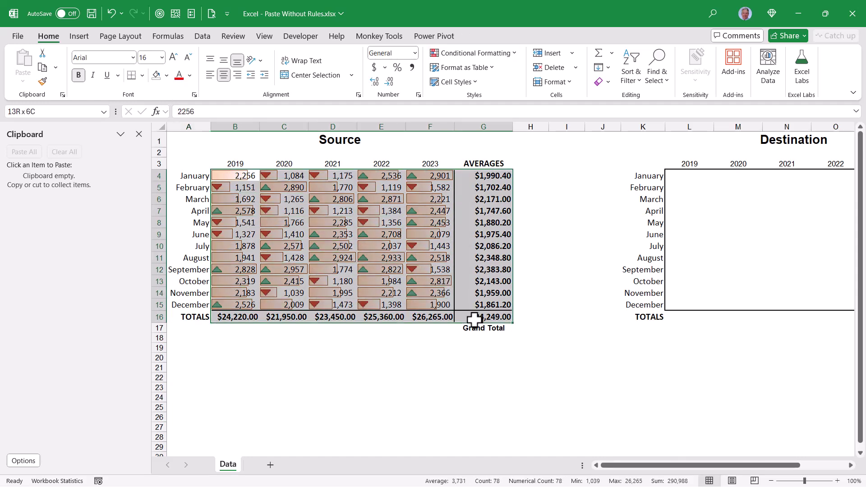
left_click(42, 69)
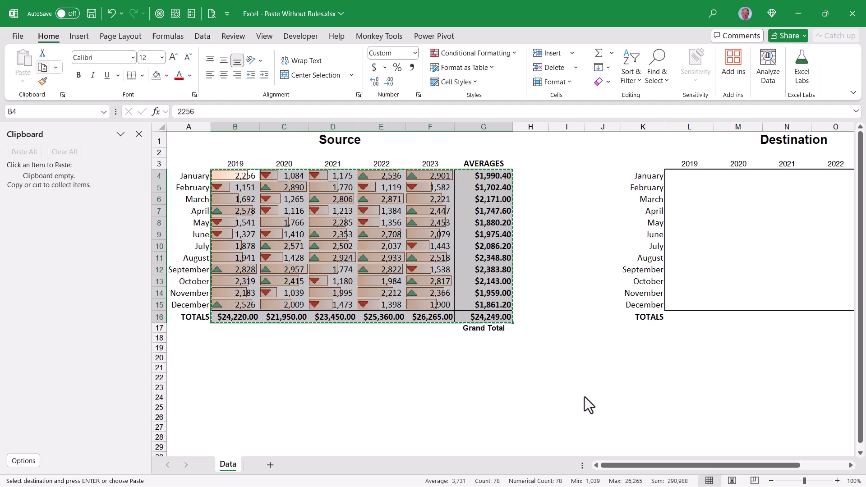
left_click_drag(652, 467, 707, 464)
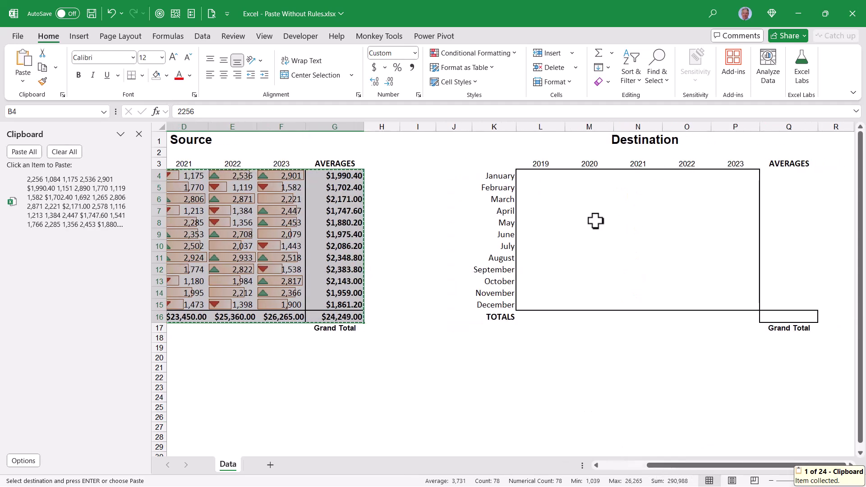
left_click(519, 176)
left_click(86, 198)
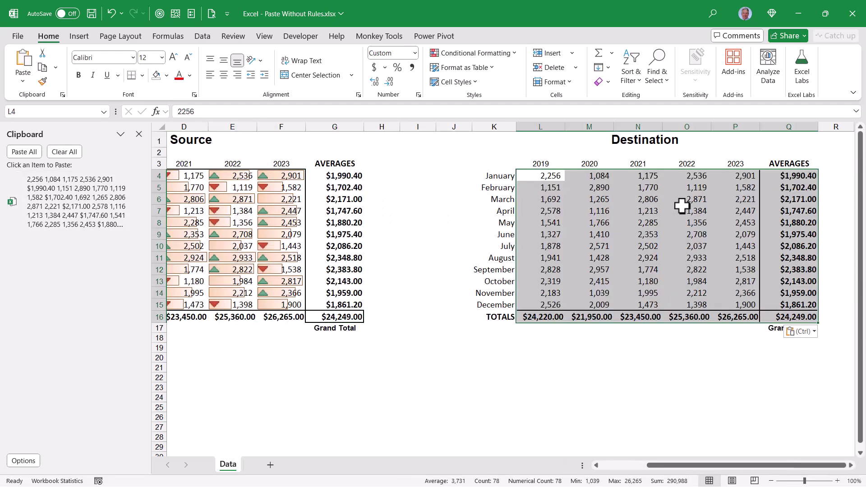
left_click(593, 189)
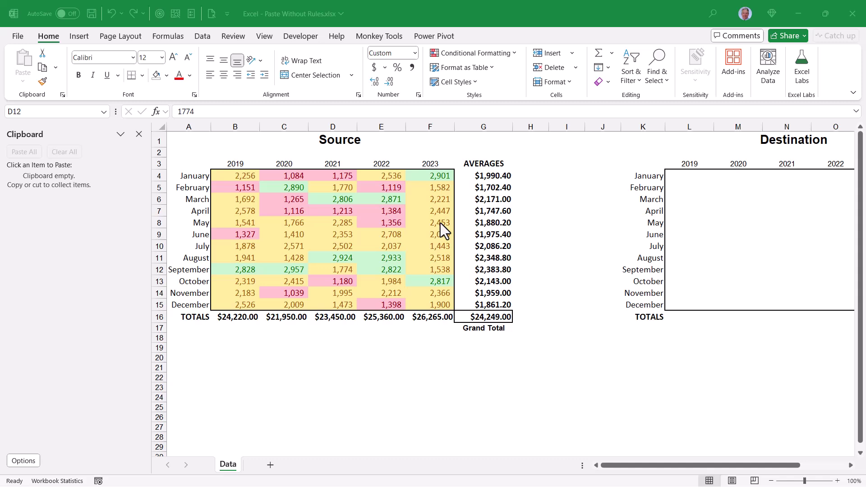
Copy the colour-filled Source range and paste it at L4 from the Clipboard pane, keeping its fills
left_click_drag(223, 175, 506, 319)
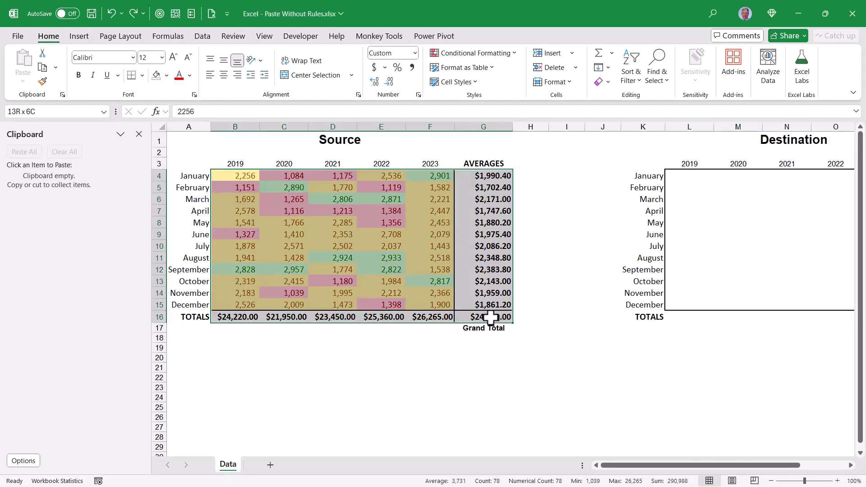
key("ctrl+c")
scroll(569, 199, "right", 3)
left_click(541, 175)
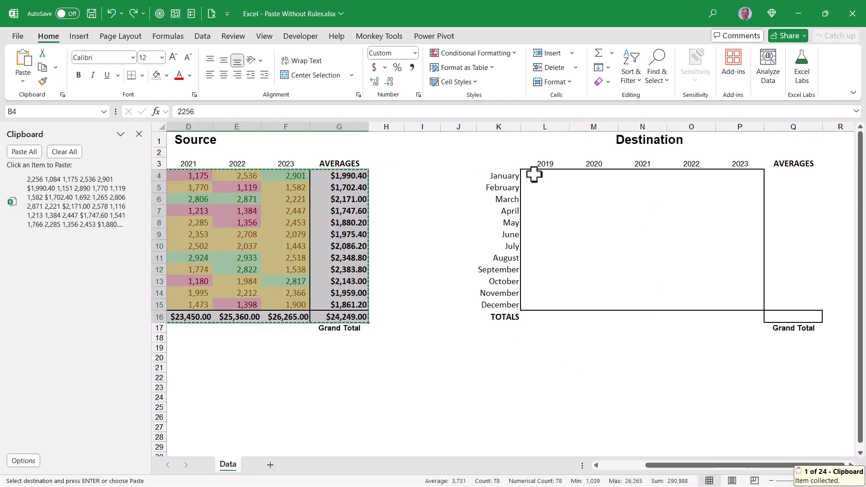
left_click(91, 199)
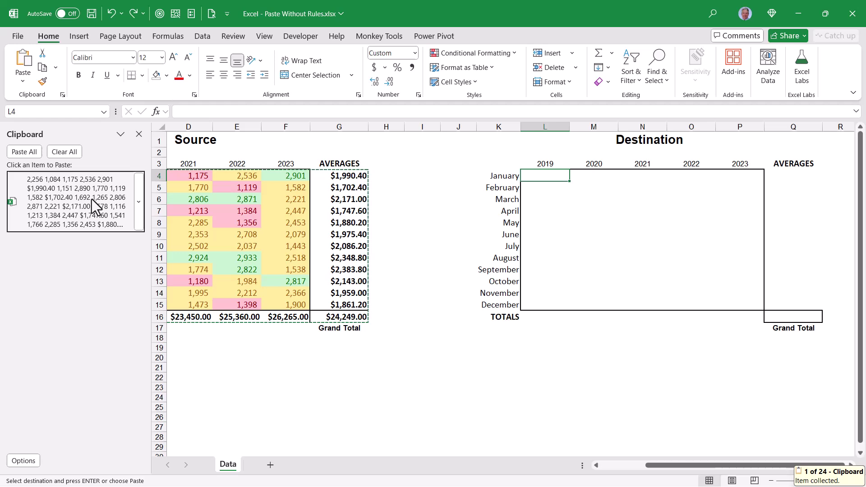
left_click(578, 237)
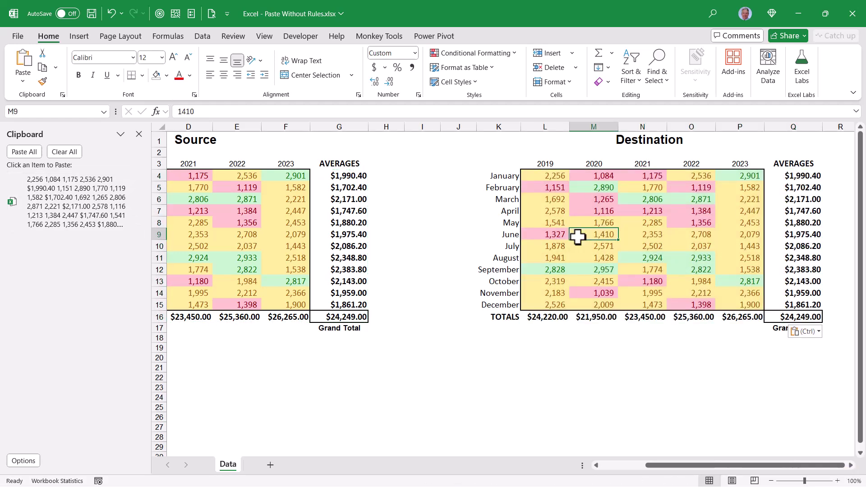